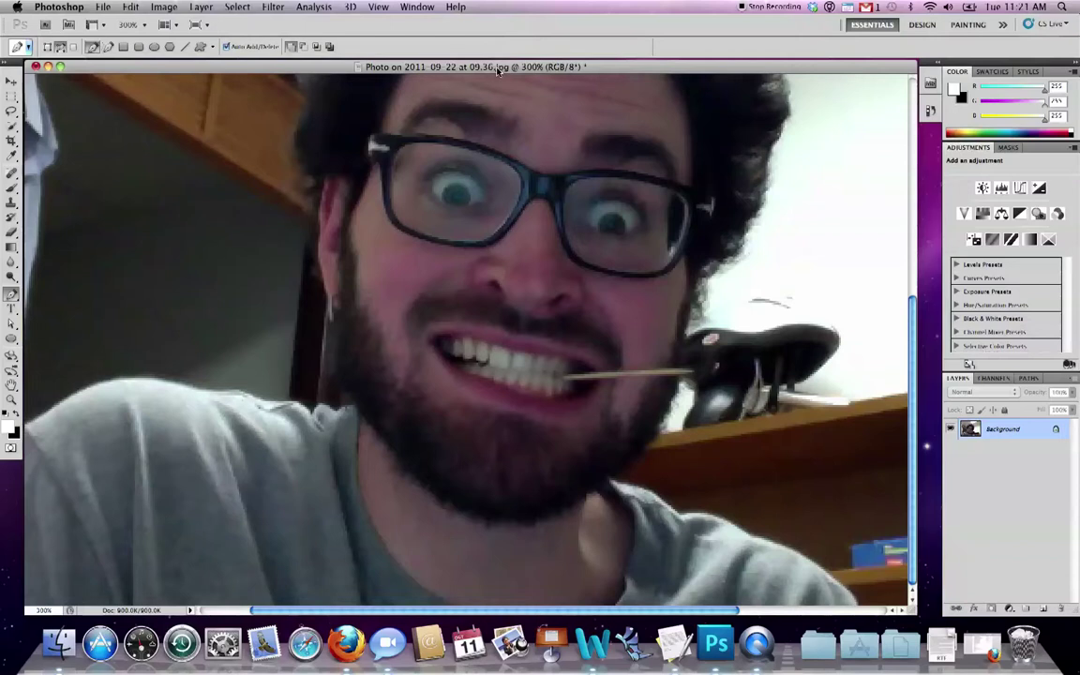
# Add a Levels adjustment layer masked by the lips path, using the previous layer as a clipping mask
pyautogui.click(1029, 378)
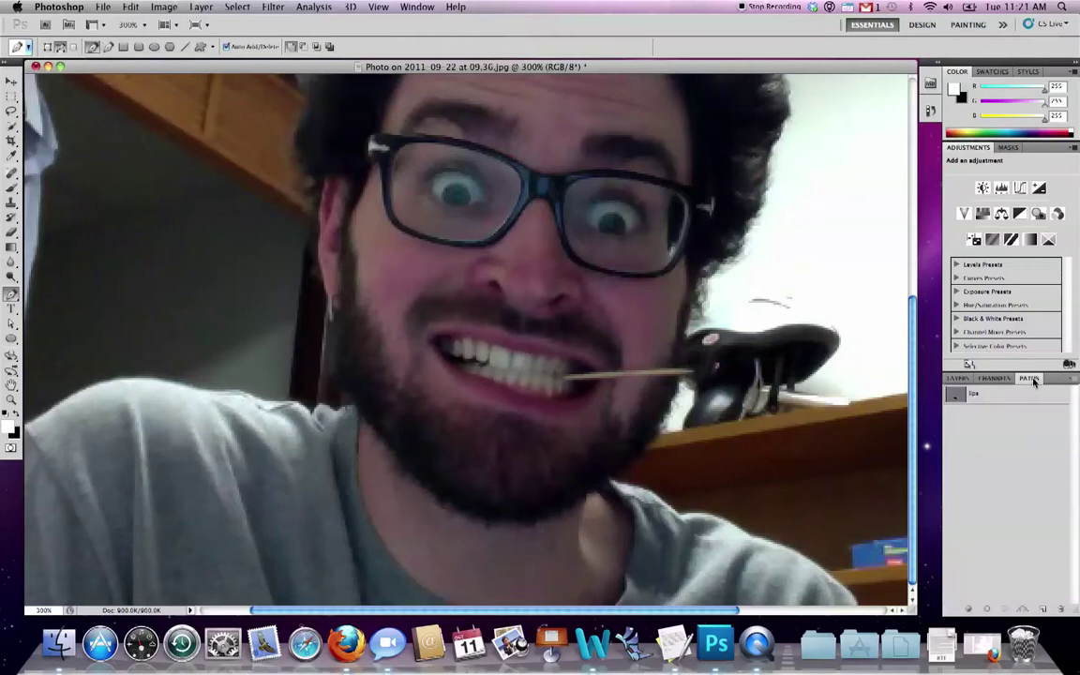
pyautogui.click(957, 377)
pyautogui.click(202, 7)
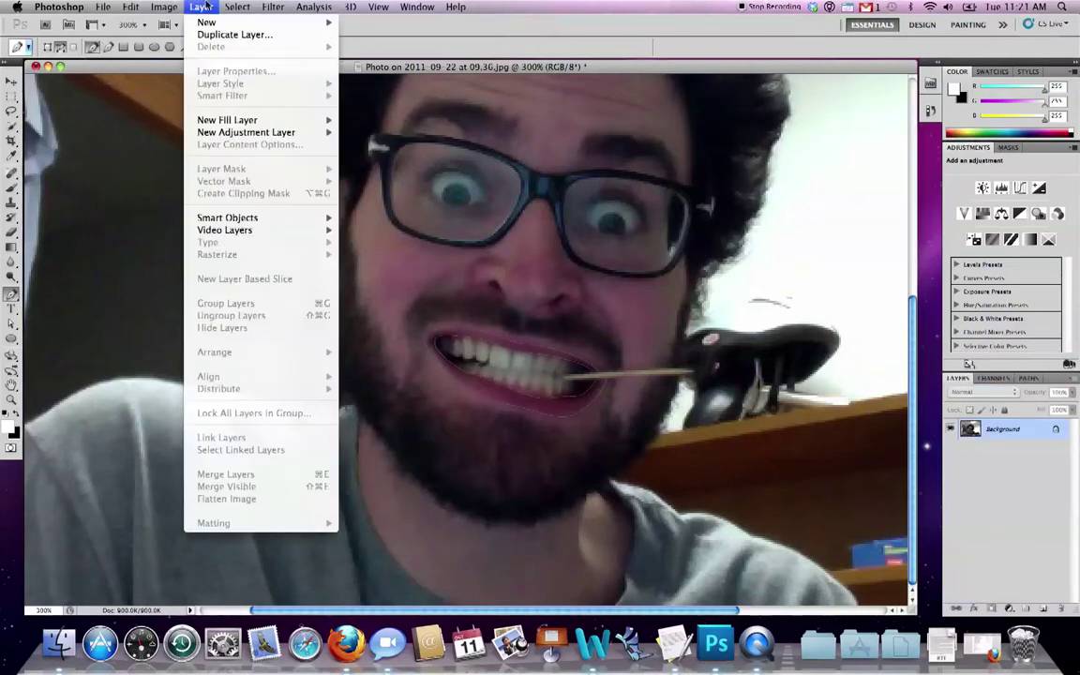
pyautogui.moveTo(304, 132)
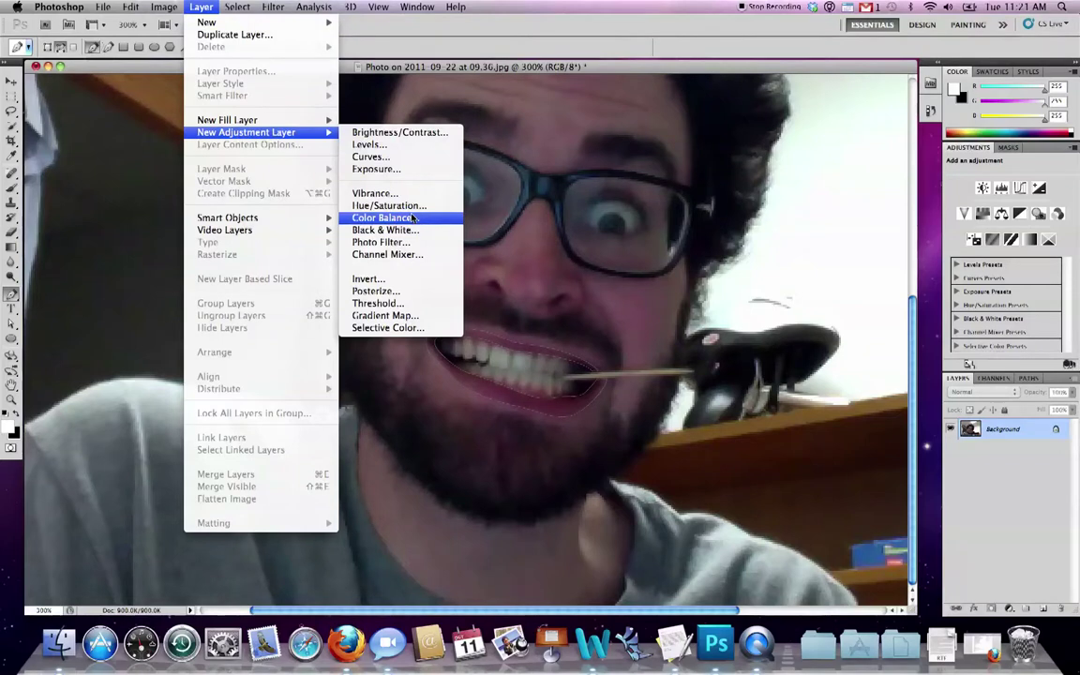
pyautogui.click(383, 145)
pyautogui.click(370, 502)
pyautogui.click(598, 484)
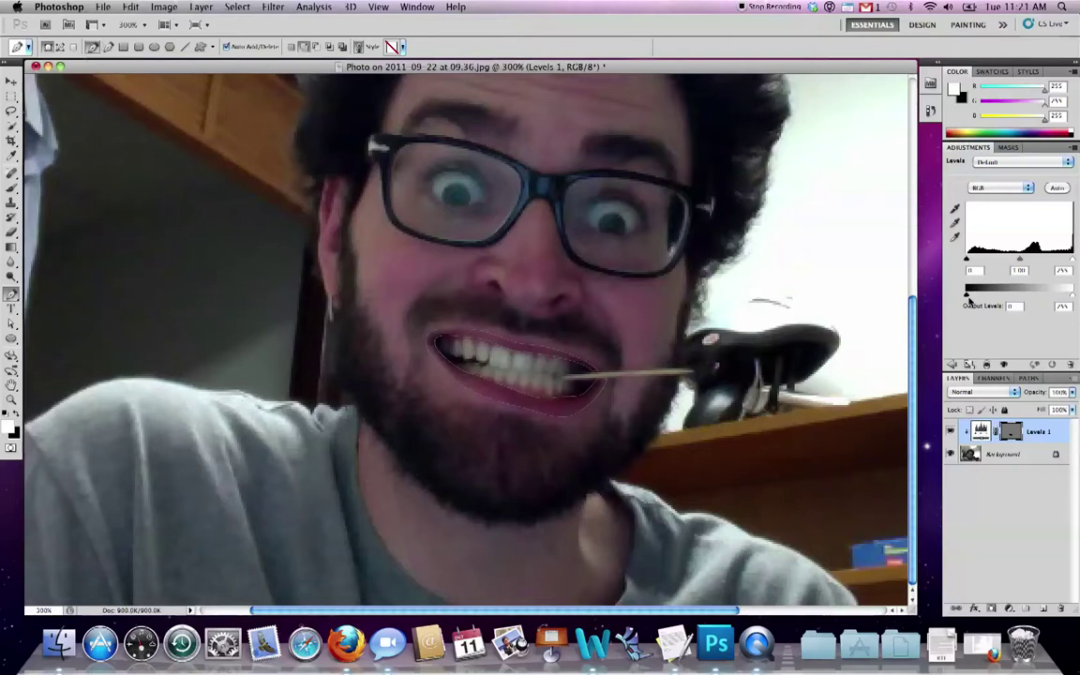
# Set the lips' RGB input levels to 39, 0.67 and 158, and hide the path outline
pyautogui.moveTo(969, 297)
pyautogui.mouseDown()
pyautogui.moveTo(997, 296)
pyautogui.moveTo(956, 298)
pyautogui.mouseUp()
pyautogui.moveTo(969, 263); pyautogui.dragTo(1007, 265)
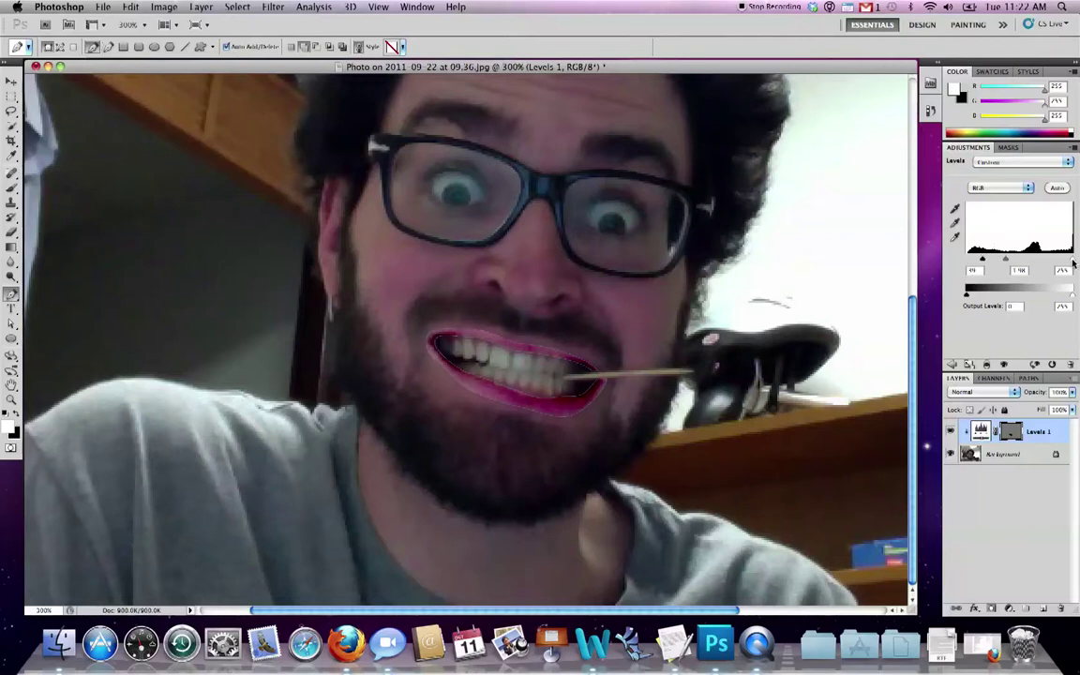
pyautogui.moveTo(1072, 262); pyautogui.dragTo(1014, 258)
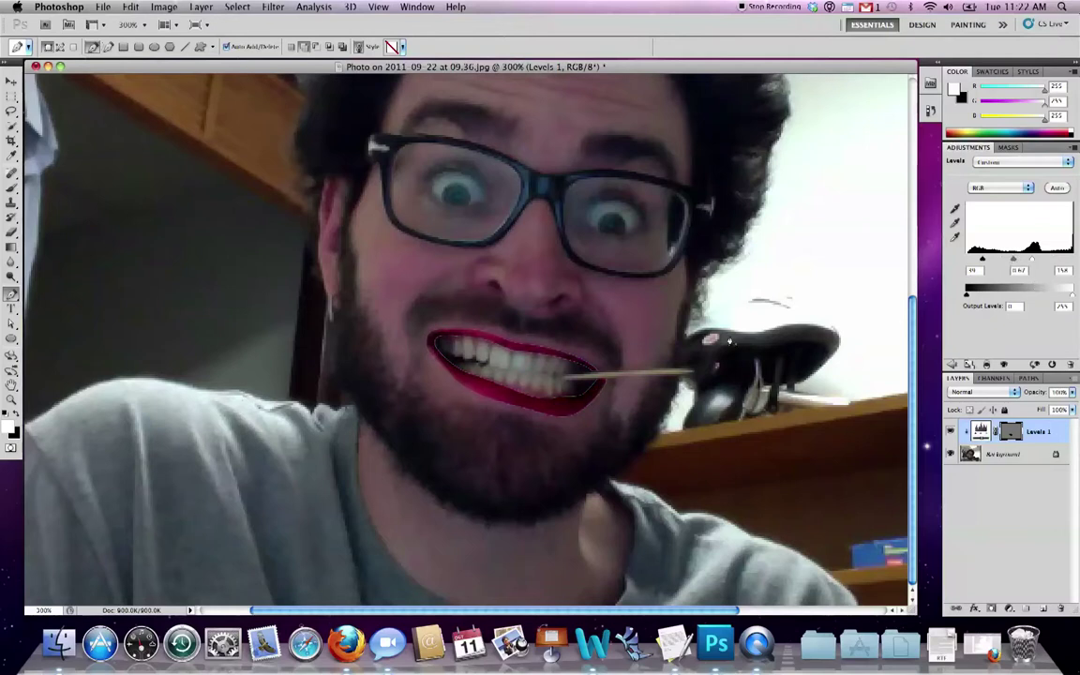
pyautogui.press('Return')
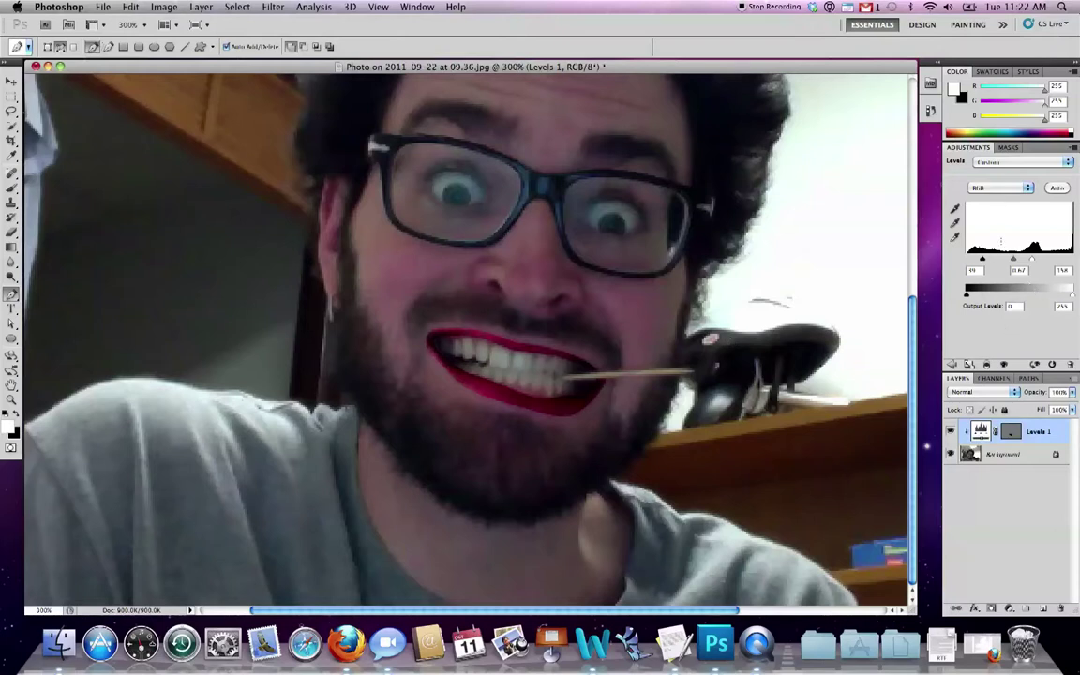
# Try shifting the white and black input levels of the Red channel in the lips' Levels adjustment
pyautogui.click(999, 188)
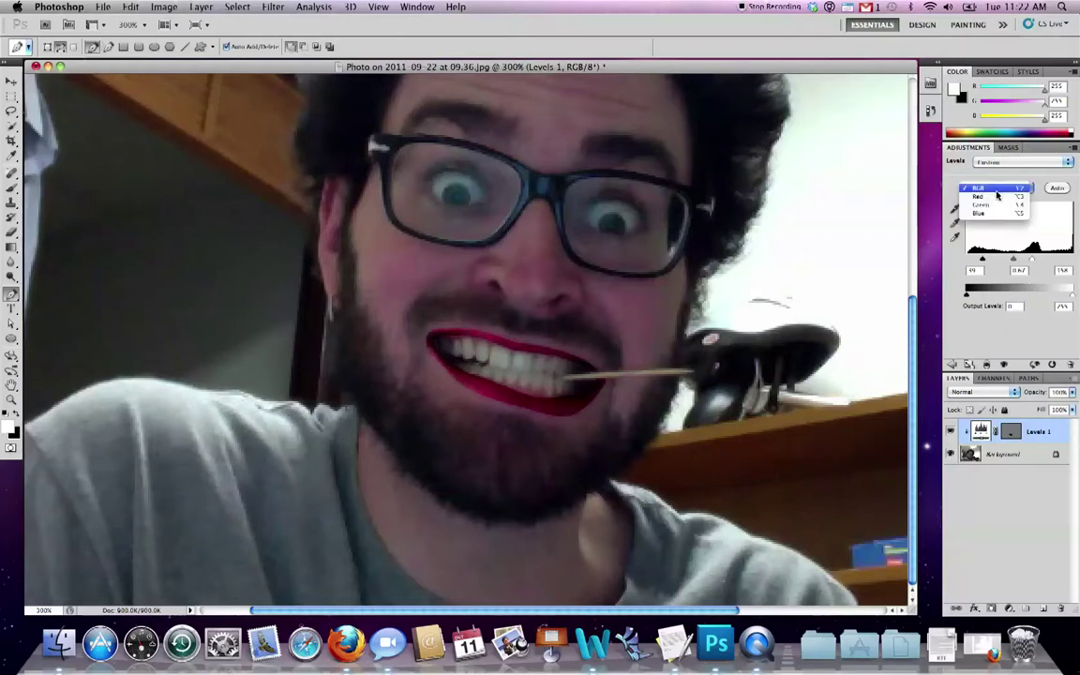
pyautogui.click(998, 198)
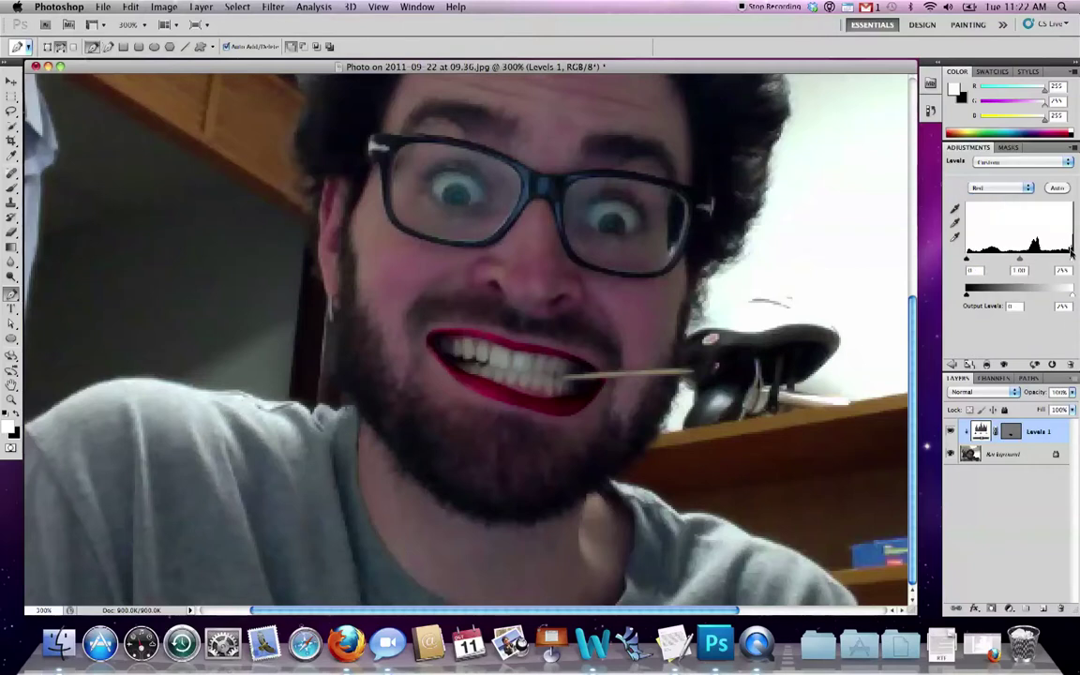
pyautogui.moveTo(1071, 260)
pyautogui.mouseDown()
pyautogui.moveTo(1029, 262)
pyautogui.moveTo(1074, 262)
pyautogui.mouseUp()
pyautogui.moveTo(967, 260); pyautogui.dragTo(943, 268)
# Switch the Levels adjustment back to the RGB channel and set its white input level to 182
pyautogui.click(1002, 187)
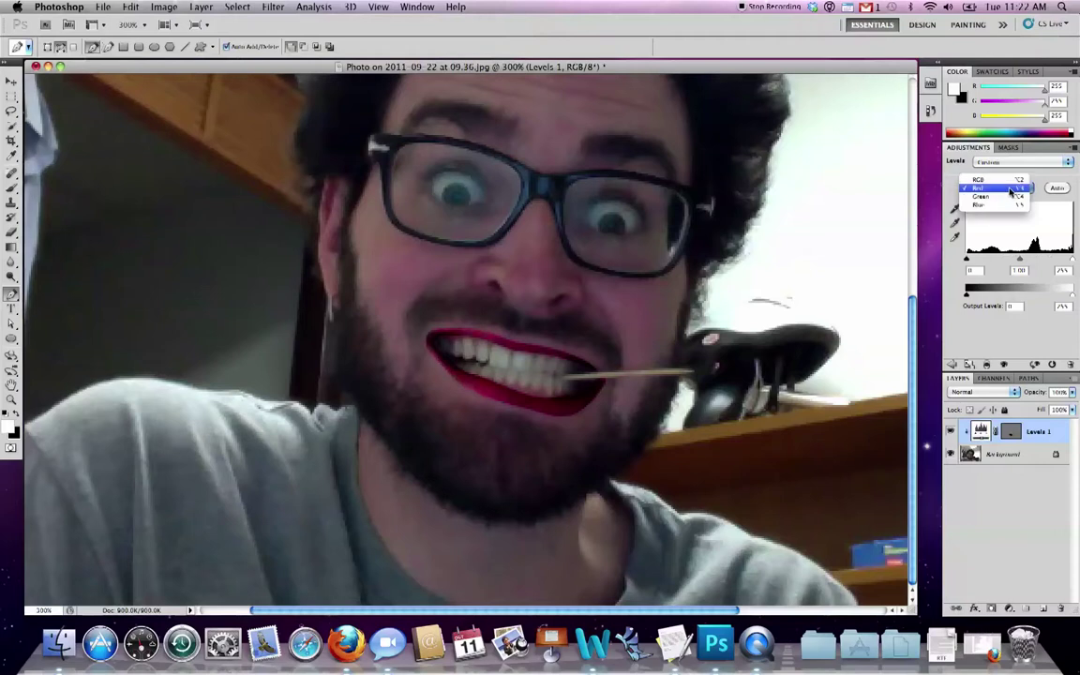
pyautogui.click(1006, 184)
pyautogui.hotkey('alt', '2')
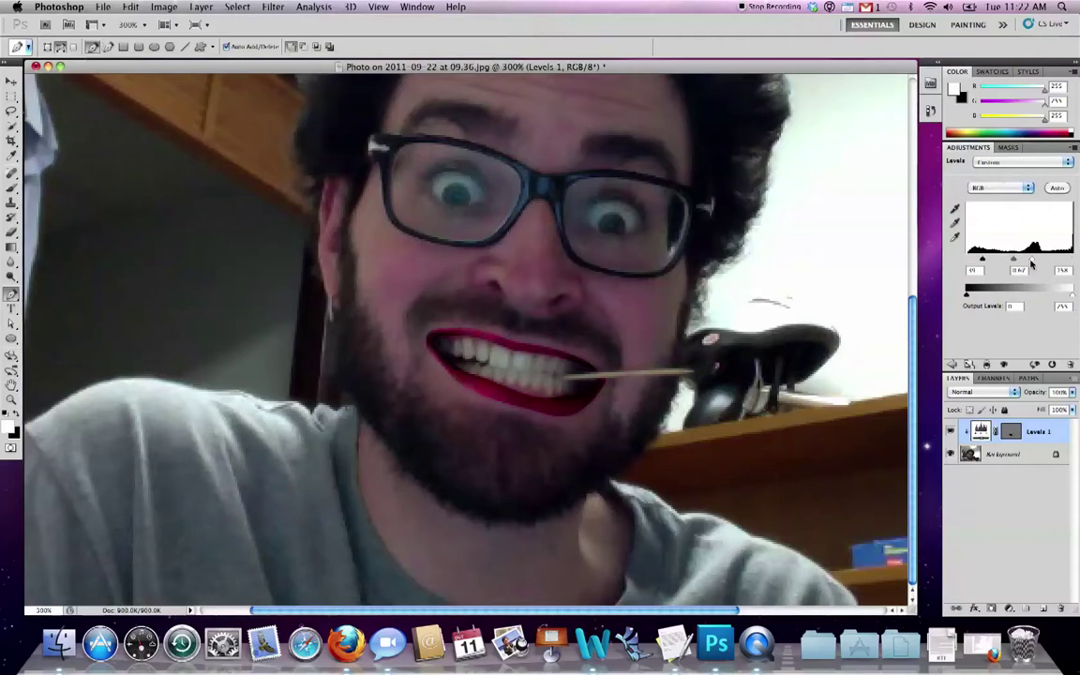
pyautogui.moveTo(1035, 263); pyautogui.dragTo(1048, 265)
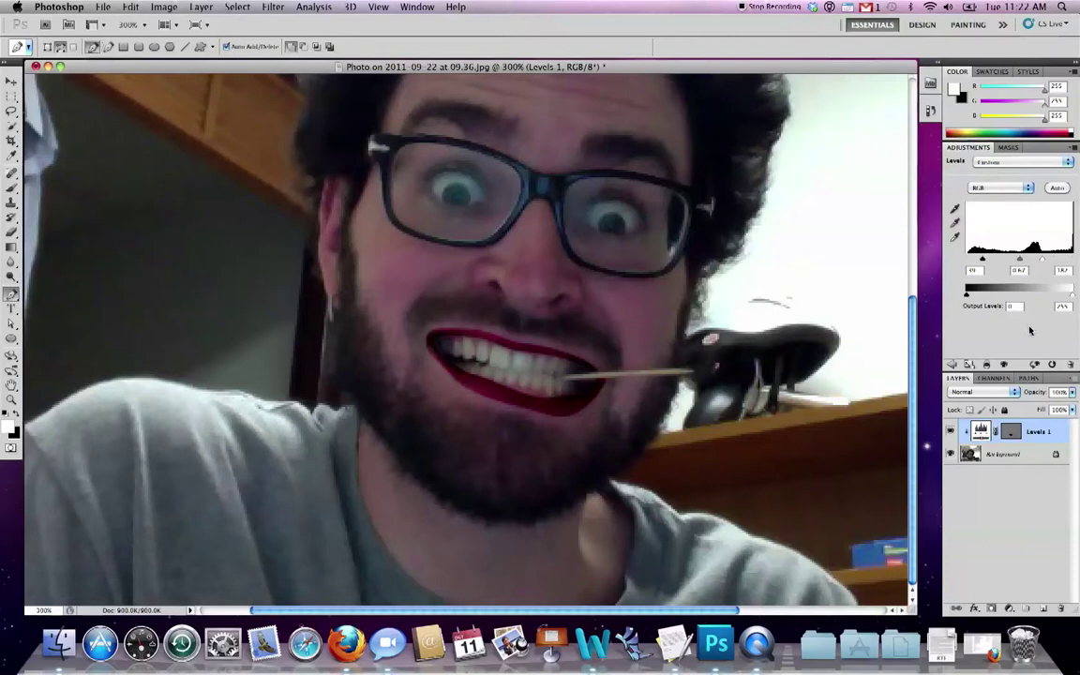
# Reopen the settings of the lips' Levels layer and reset the RGB input levels to 0, 1.00 and 255
pyautogui.click(1031, 456)
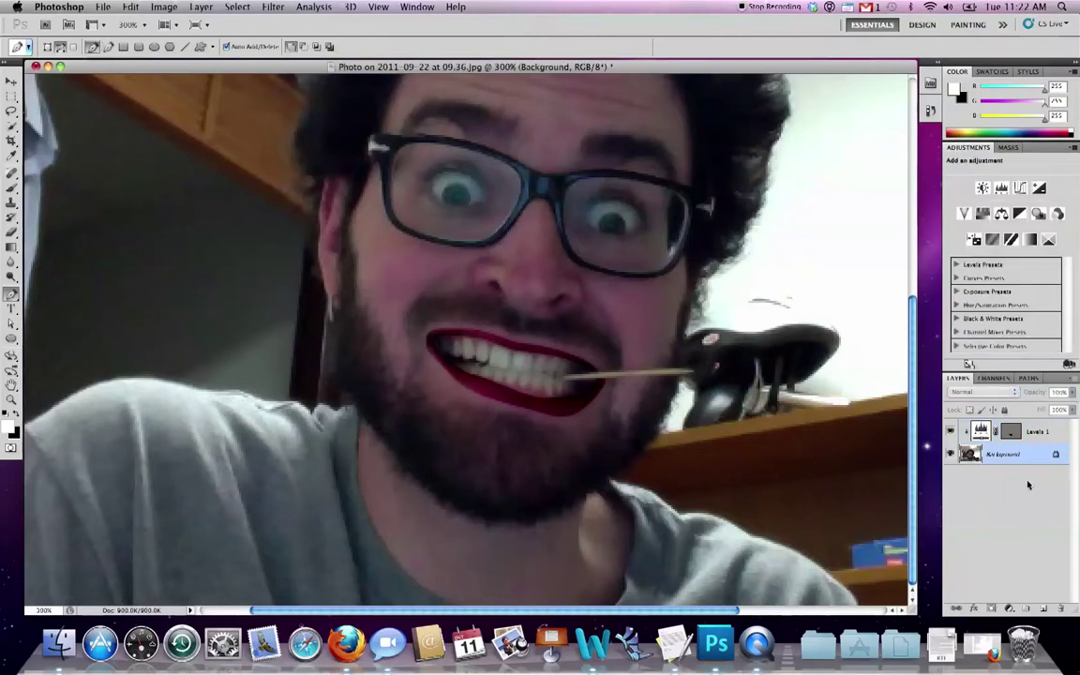
pyautogui.click(981, 431)
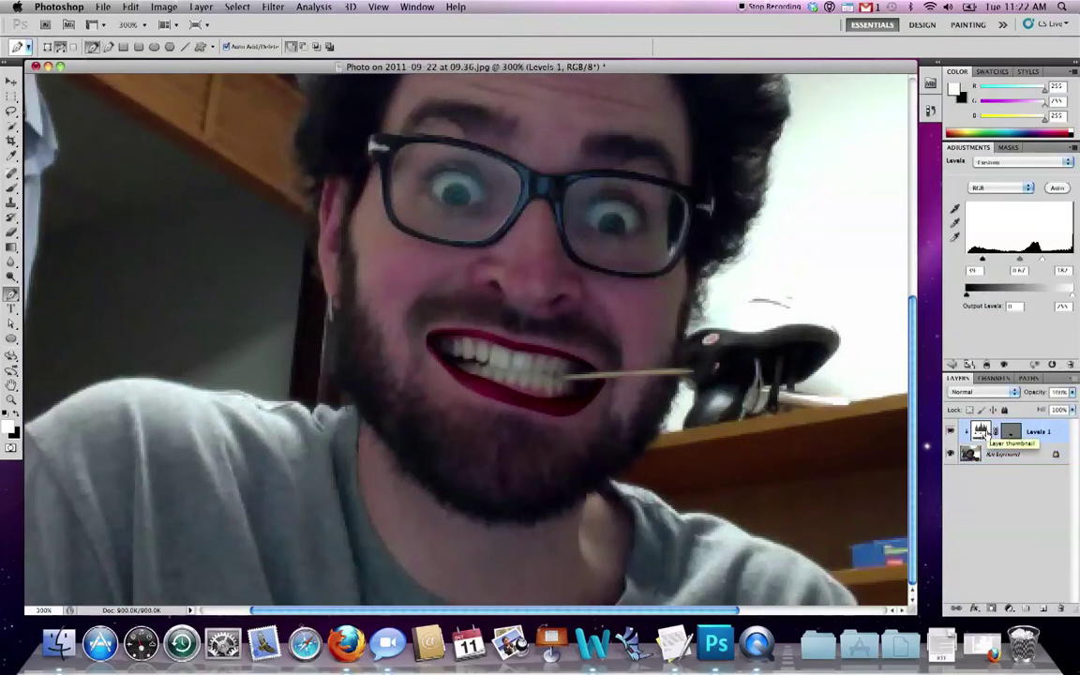
pyautogui.moveTo(1045, 262); pyautogui.dragTo(1076, 255)
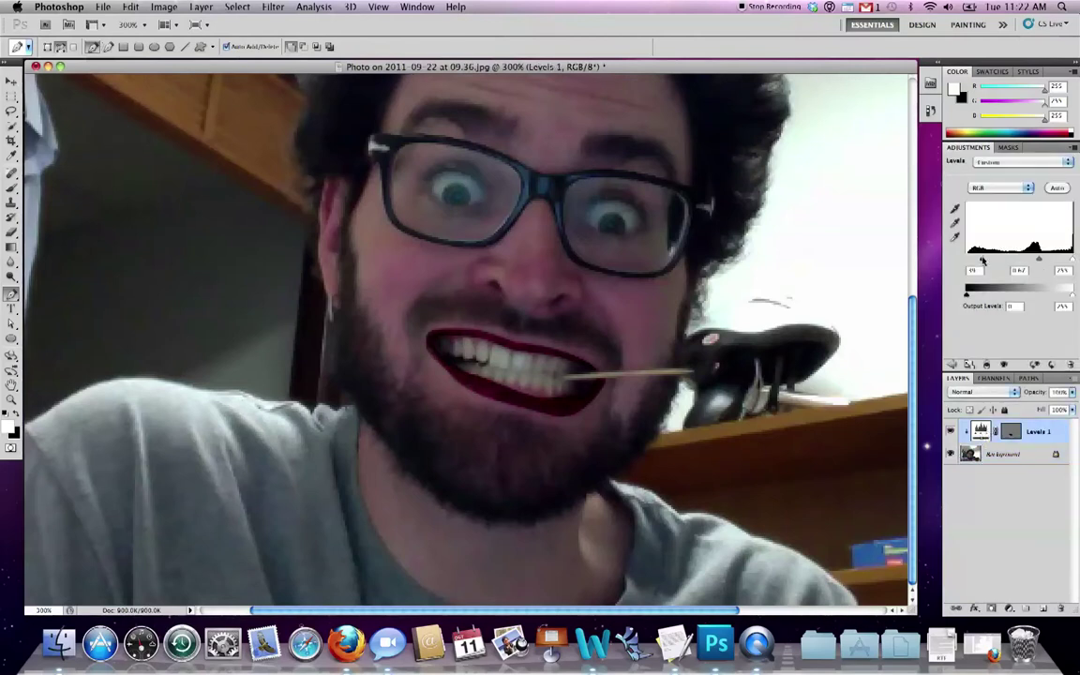
pyautogui.moveTo(983, 259); pyautogui.dragTo(963, 259)
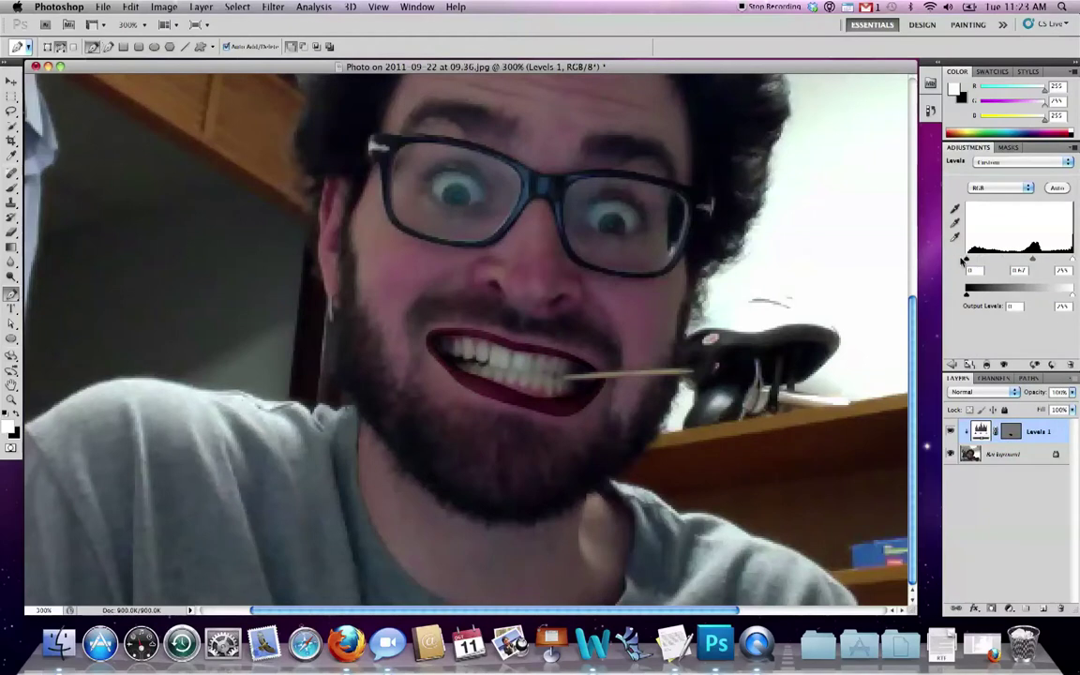
pyautogui.moveTo(1034, 260); pyautogui.dragTo(1021, 260)
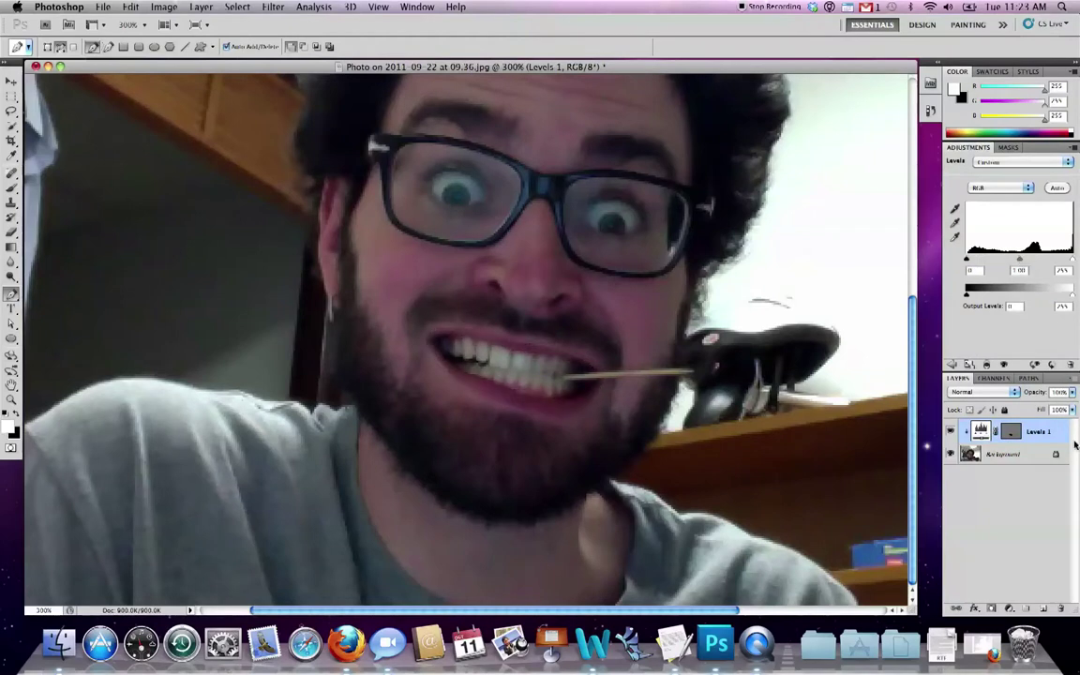
# Toggle the Levels layer's visibility off and on to compare the lips, and delete the layer
pyautogui.click(952, 433)
pyautogui.click(952, 432)
pyautogui.moveTo(1043, 437); pyautogui.dragTo(1061, 608)
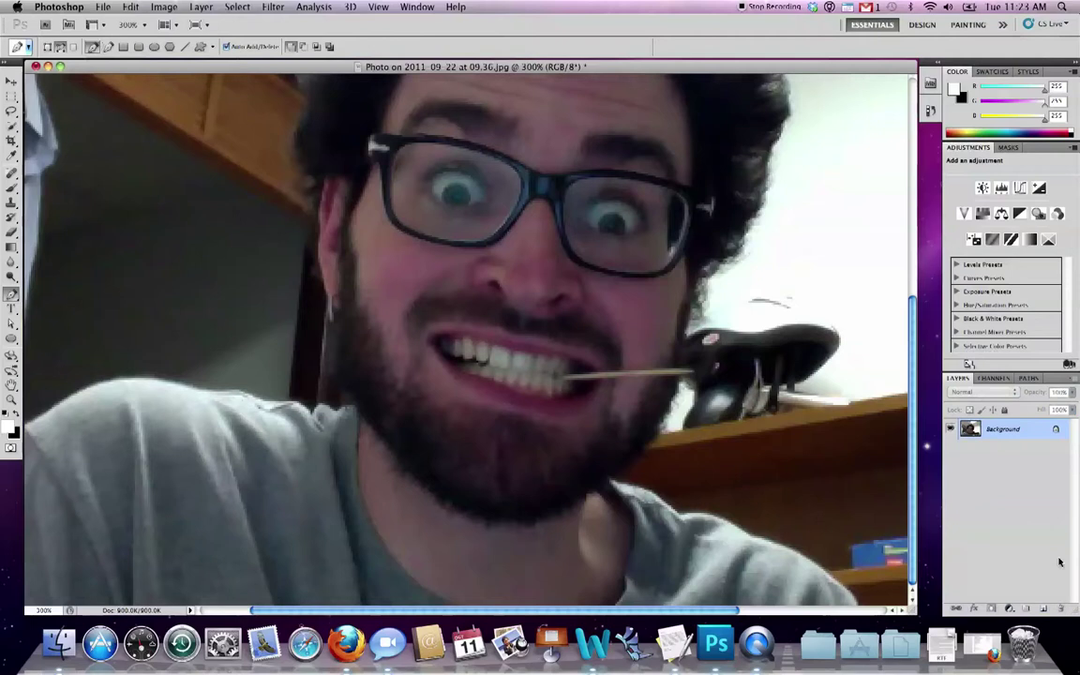
# Select the lips path and add a Hue/Saturation adjustment layer masked by it
pyautogui.click(1029, 377)
pyautogui.click(971, 396)
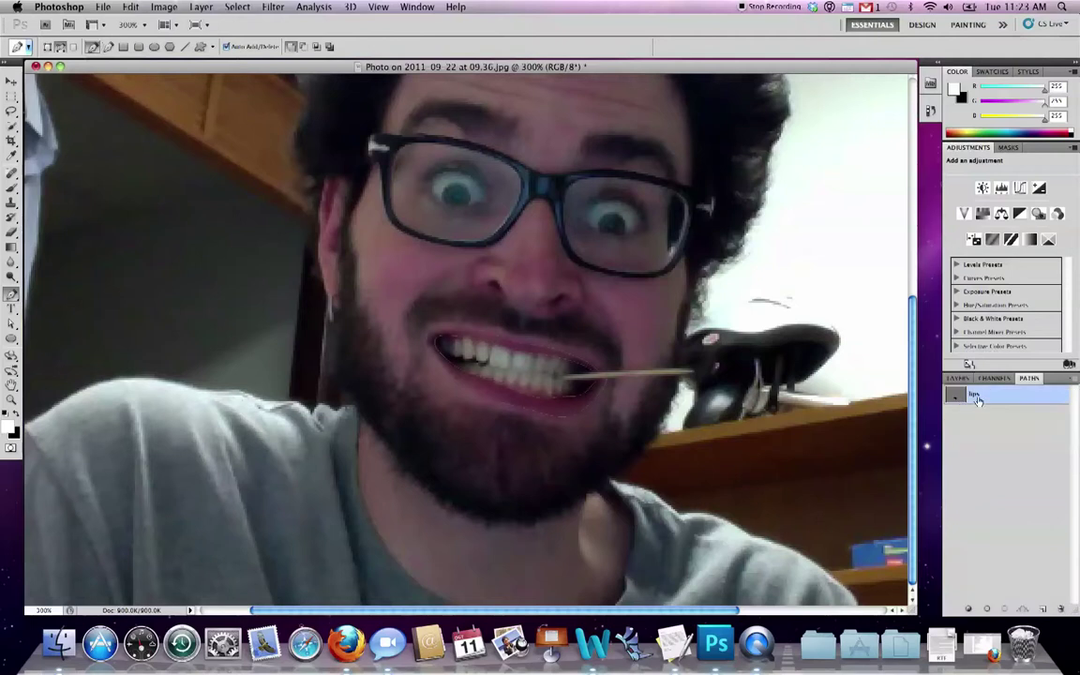
pyautogui.click(957, 378)
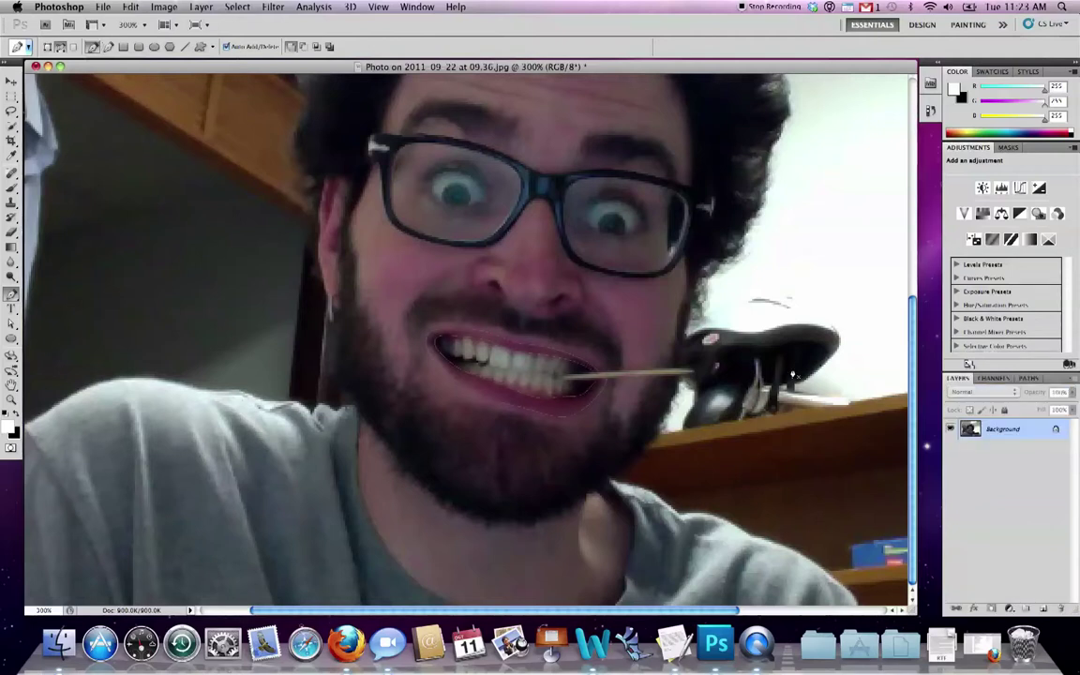
pyautogui.click(201, 7)
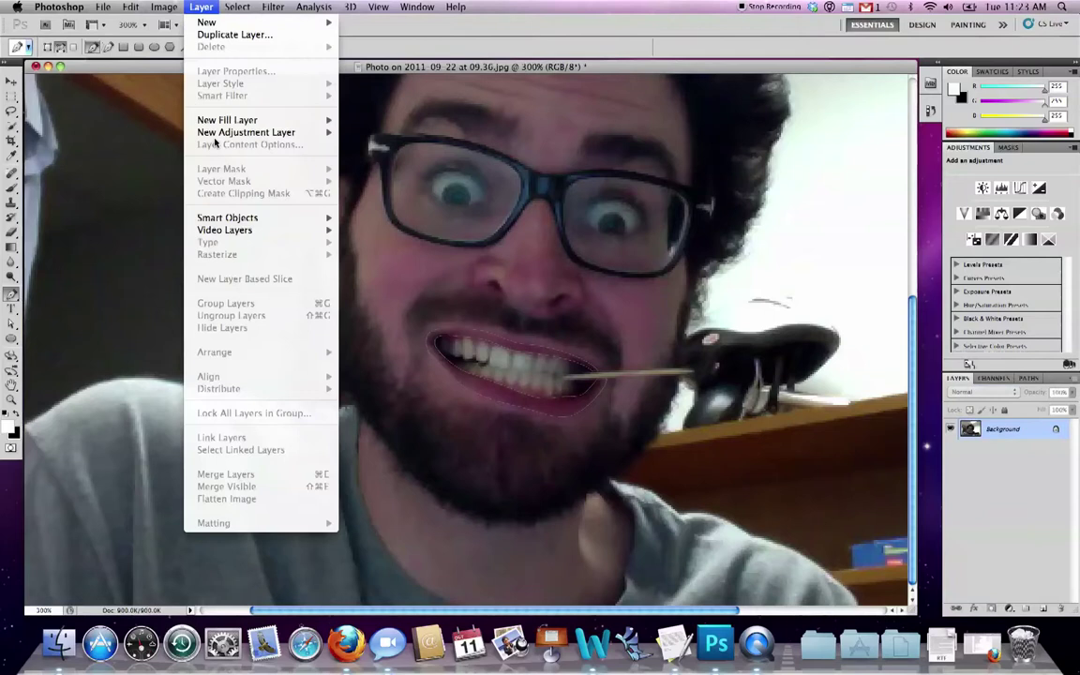
pyautogui.moveTo(214, 132)
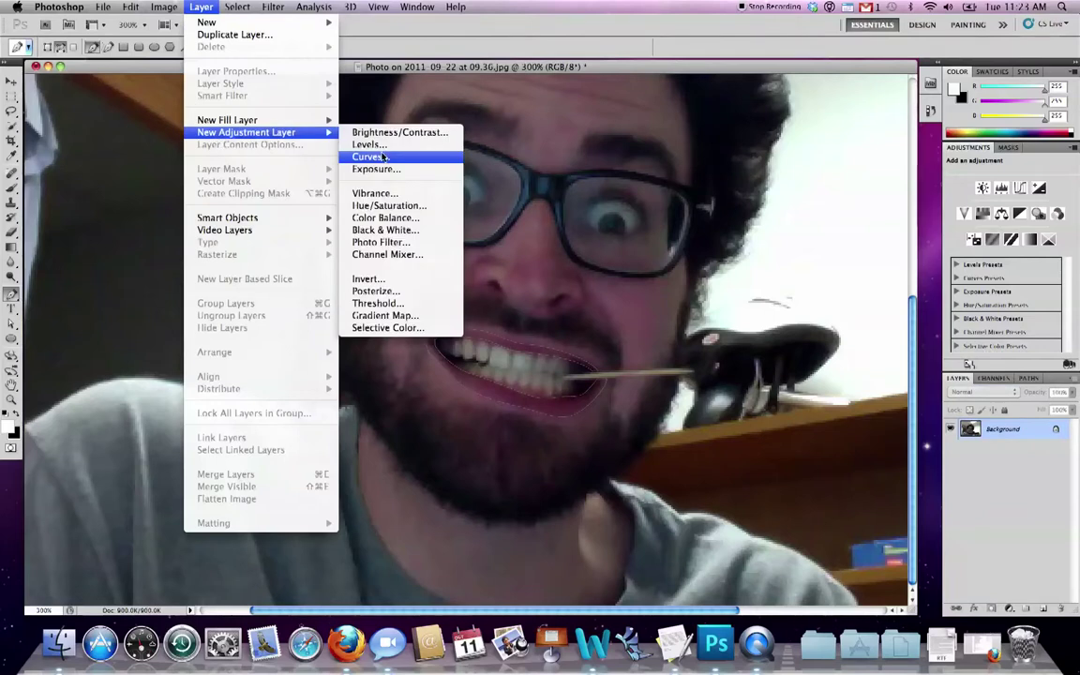
pyautogui.click(400, 208)
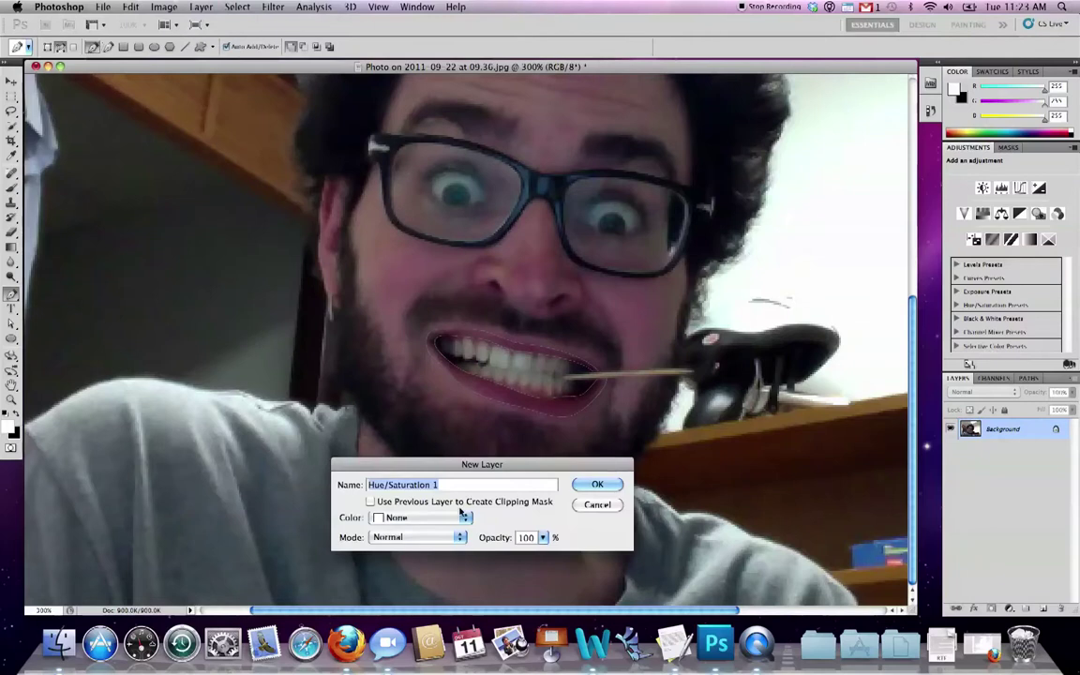
pyautogui.click(612, 485)
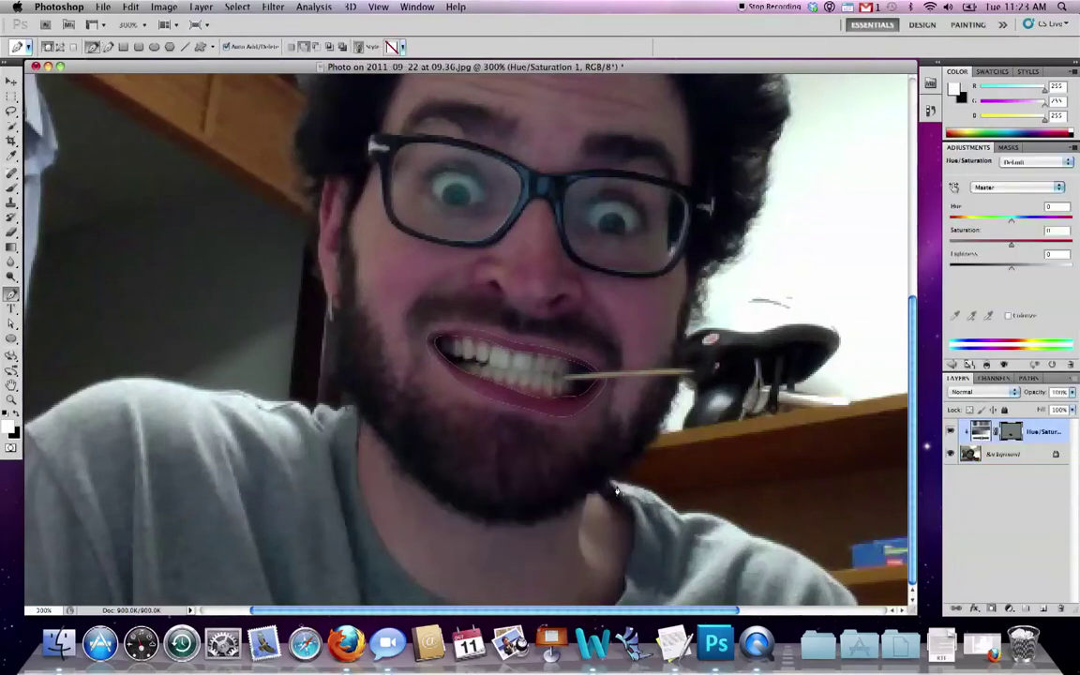
# With the Master range active, keep the lips' hue at 0, raise saturation to +41, and hide the path outline
pyautogui.click(1001, 192)
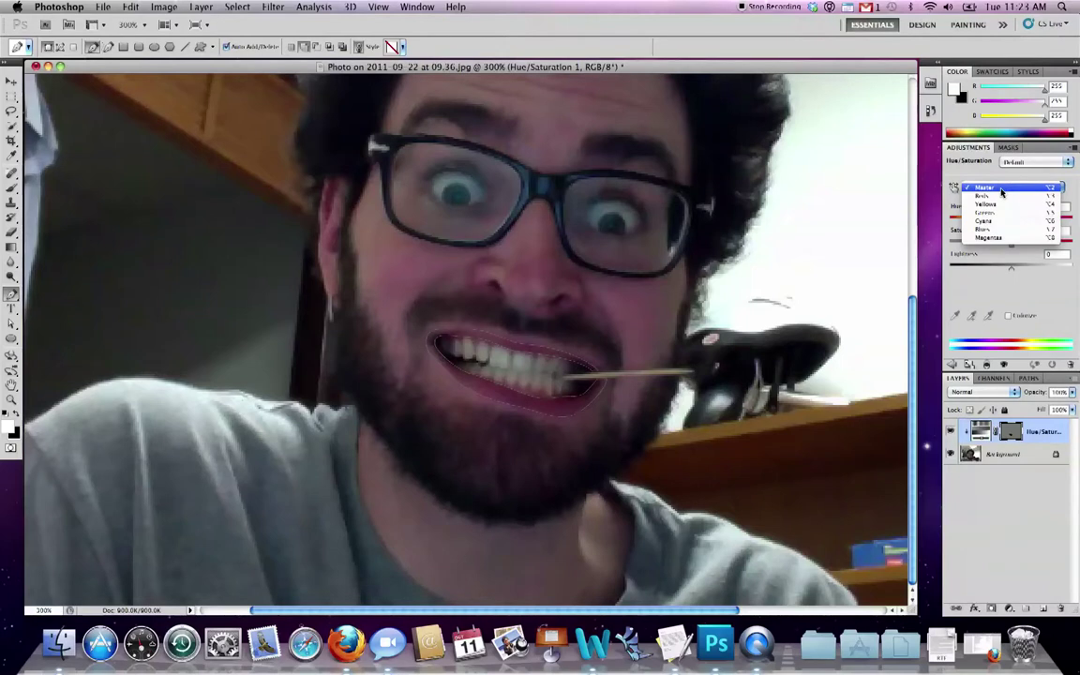
pyautogui.click(985, 178)
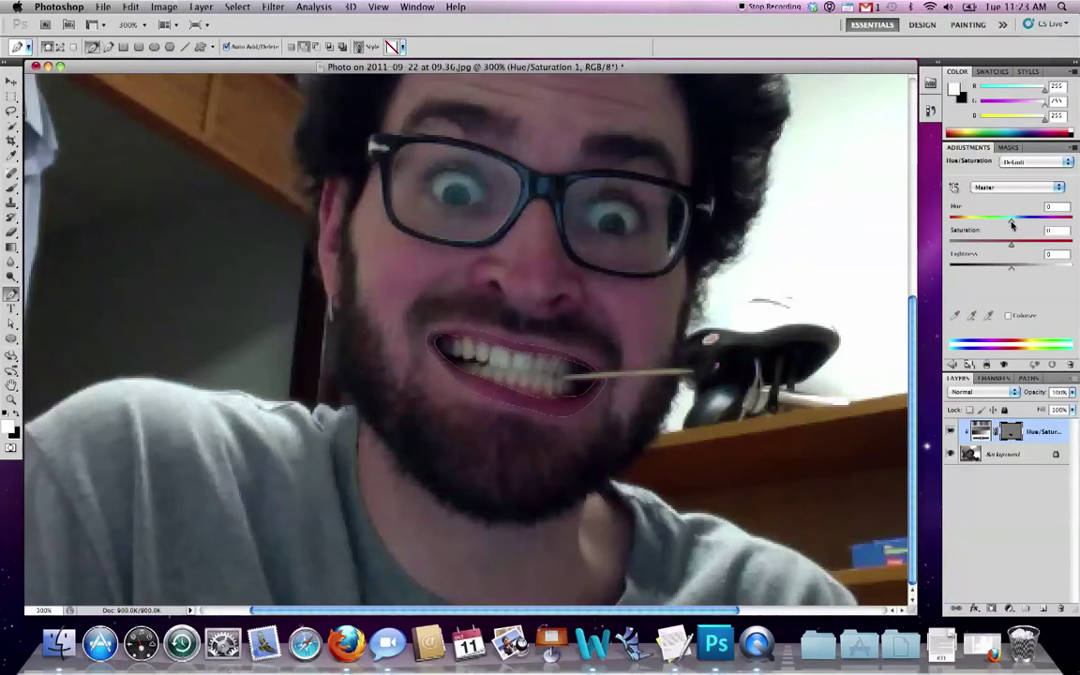
pyautogui.moveTo(1012, 225)
pyautogui.mouseDown()
pyautogui.moveTo(956, 231)
pyautogui.moveTo(1048, 244)
pyautogui.moveTo(1015, 230)
pyautogui.mouseUp()
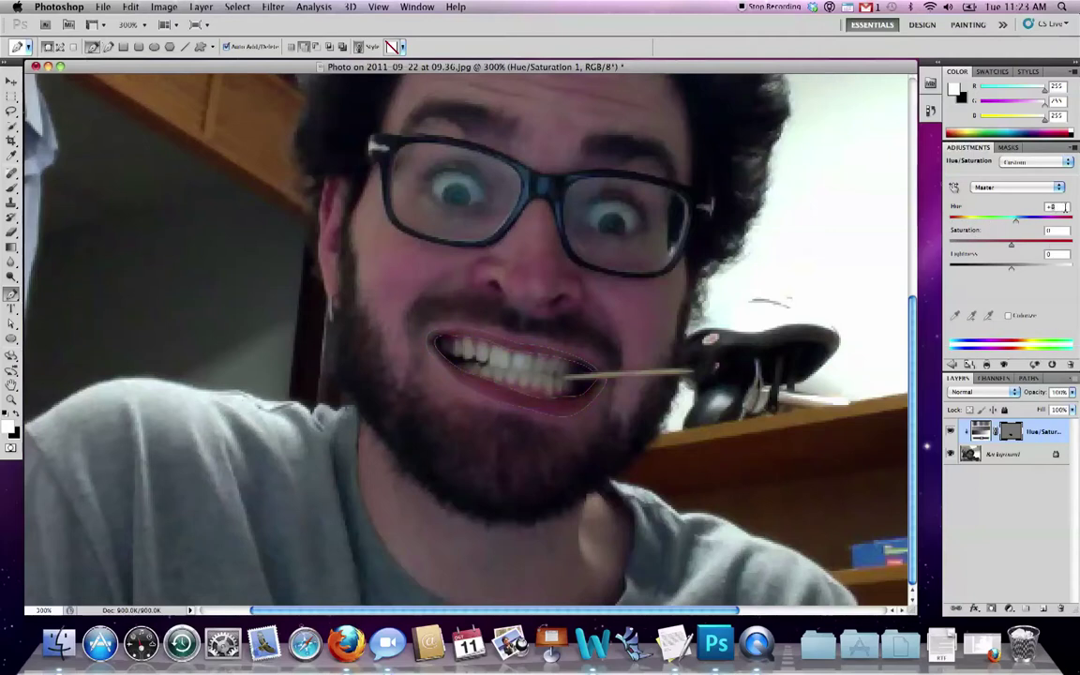
pyautogui.write('0')
pyautogui.moveTo(1010, 246); pyautogui.dragTo(1036, 243)
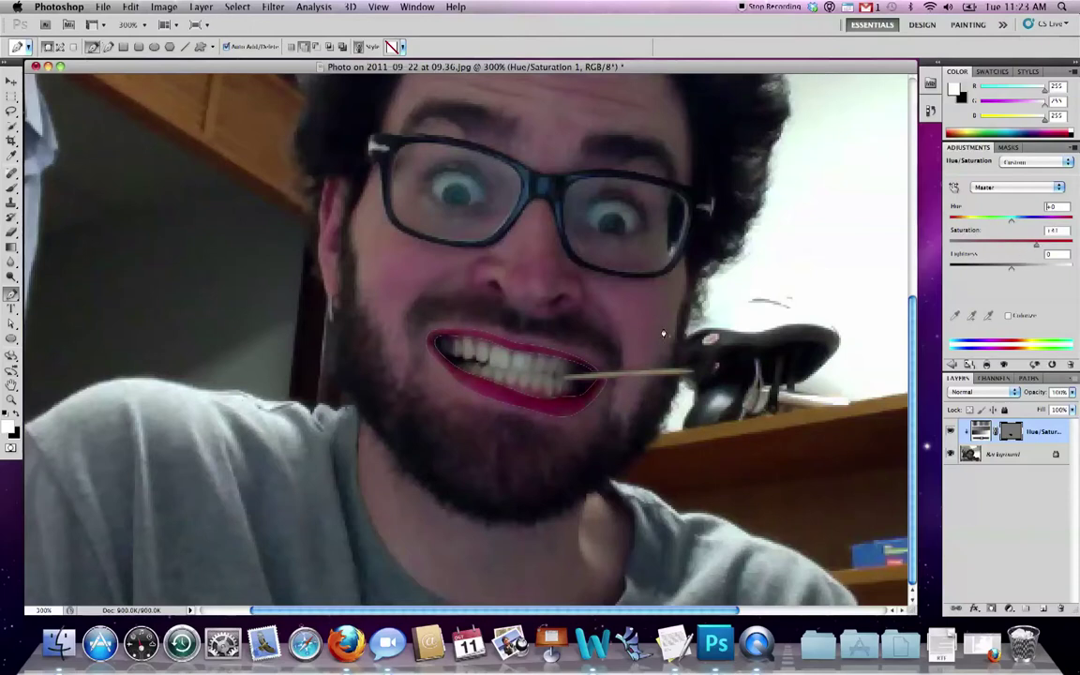
pyautogui.press('Return')
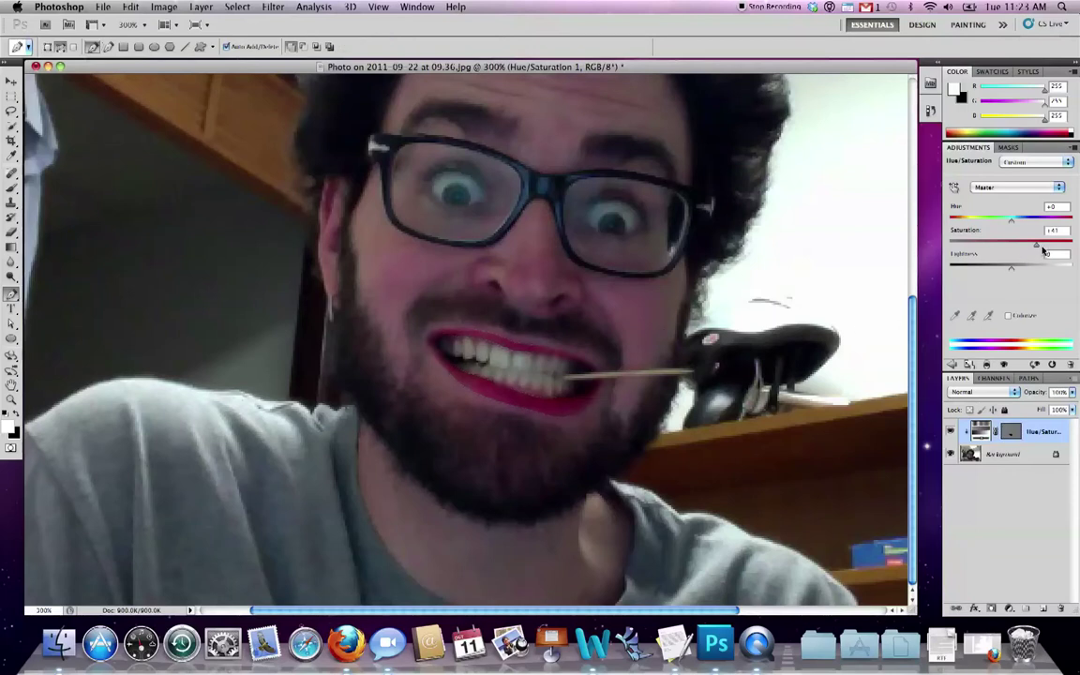
# Set the lips' saturation to -12 and lightness to +4, and delete the Hue/Saturation layer
pyautogui.moveTo(1037, 248); pyautogui.dragTo(1013, 271)
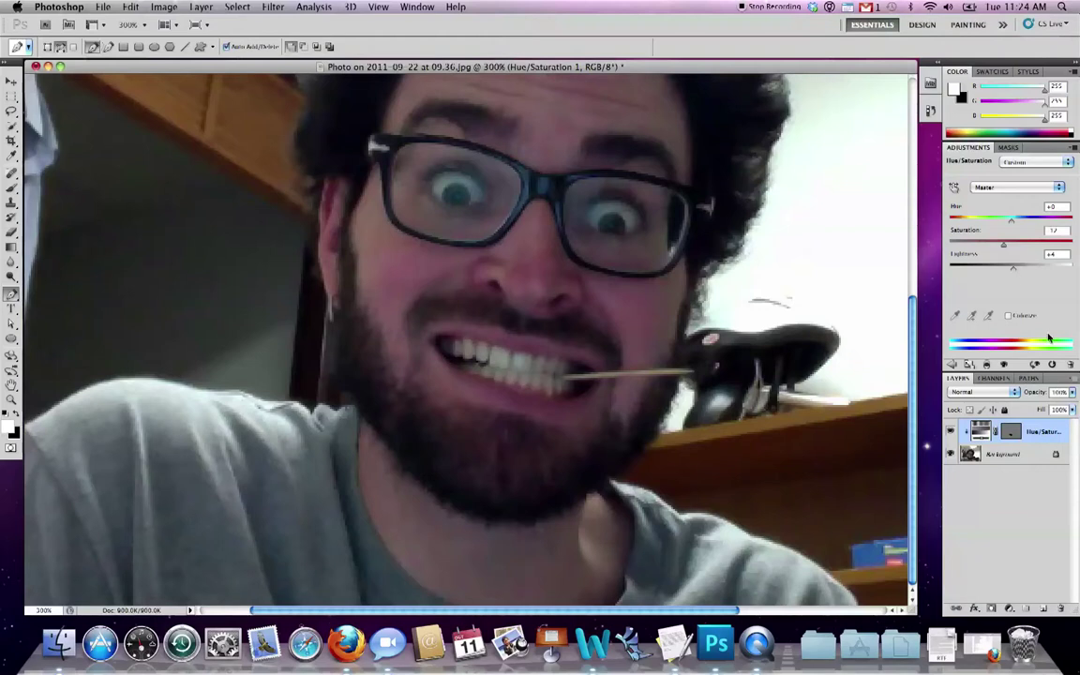
pyautogui.click(1059, 610)
# Select the lips path again and add a Color Balance adjustment layer masked by it
pyautogui.click(1029, 379)
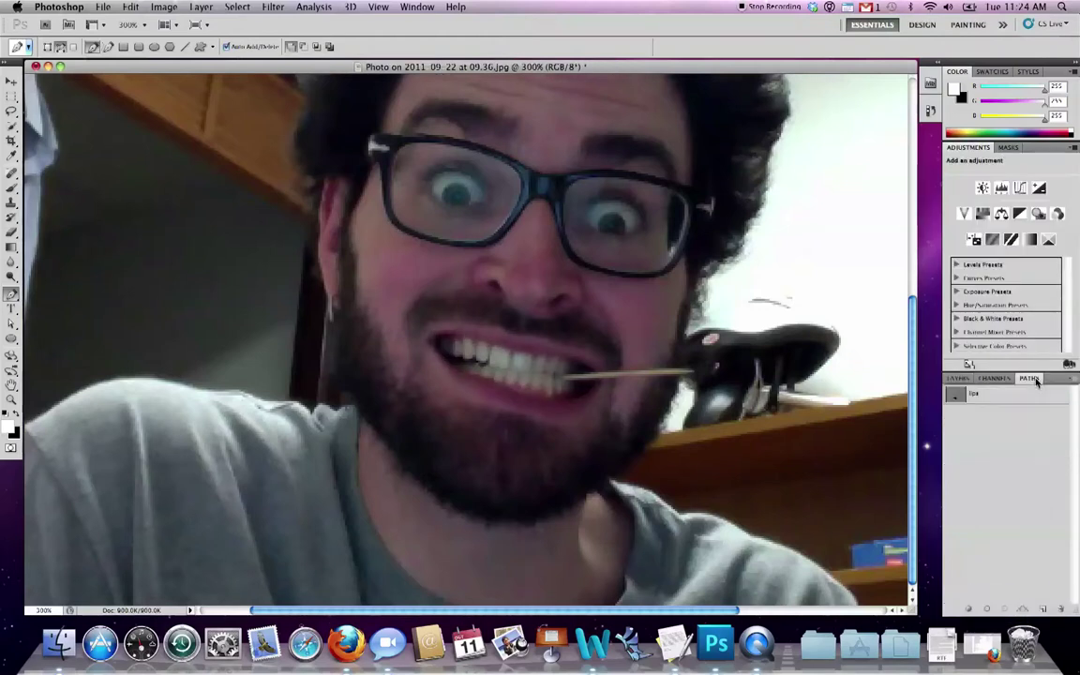
pyautogui.click(958, 378)
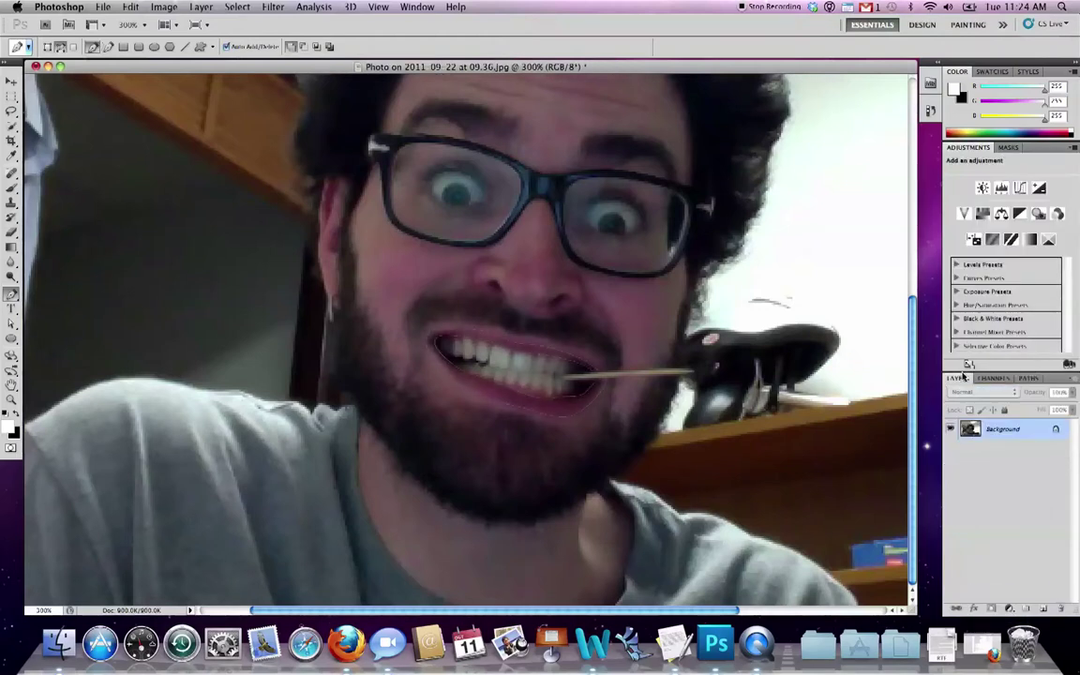
pyautogui.click(237, 7)
pyautogui.moveTo(258, 132)
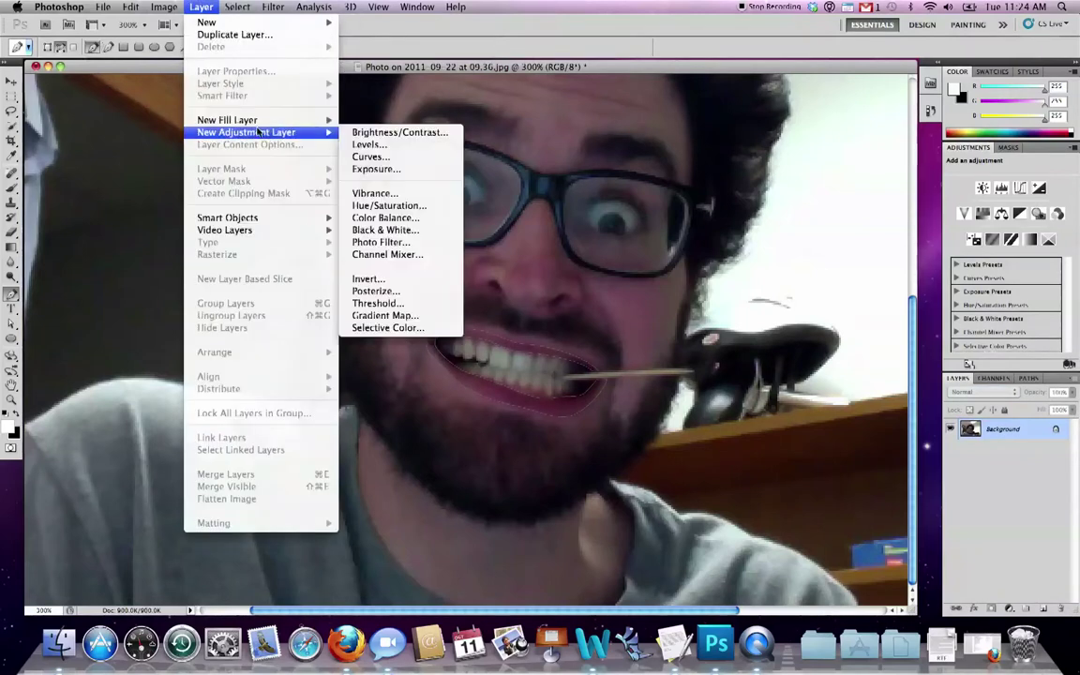
pyautogui.click(383, 218)
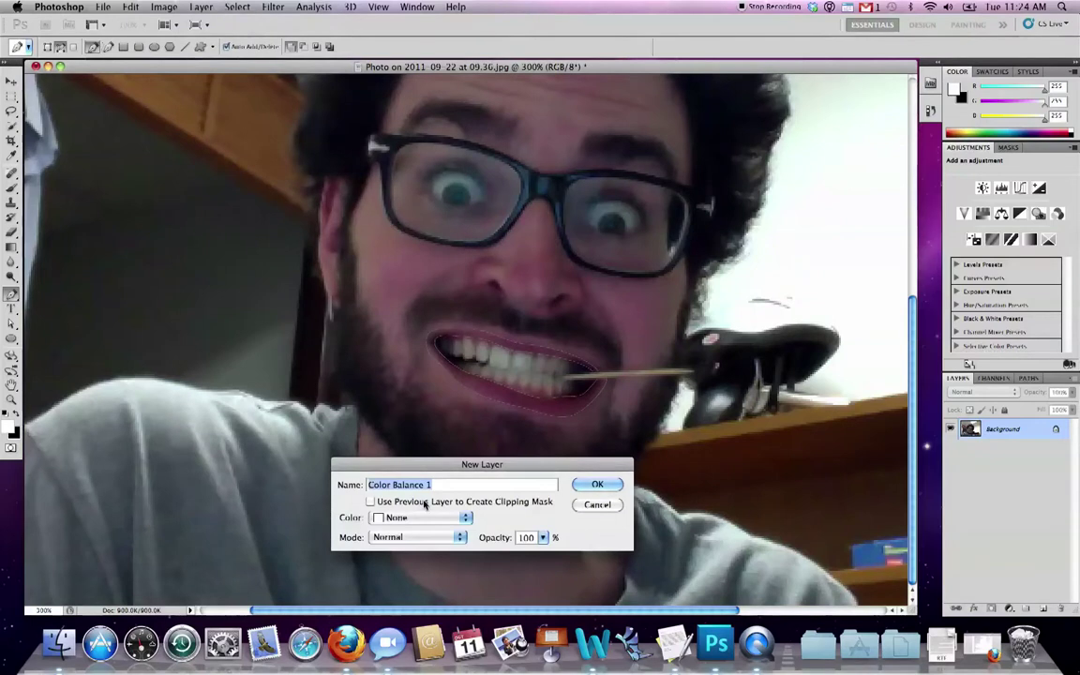
pyautogui.click(596, 484)
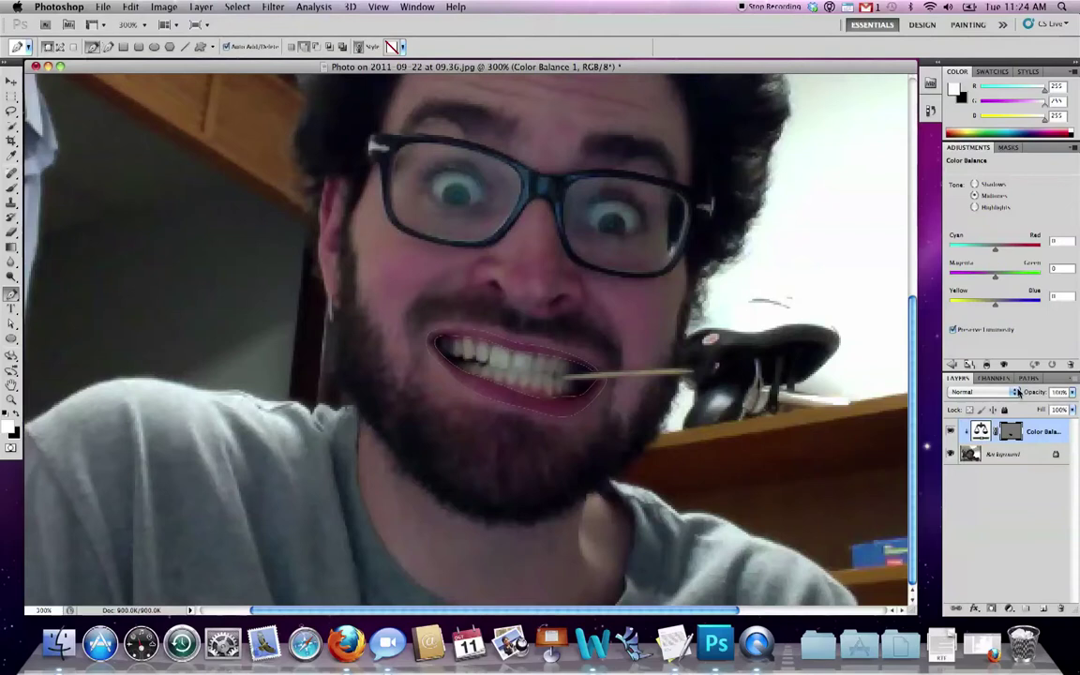
# Switch the Color Balance tone range to Shadows and on to Highlights
pyautogui.click(975, 185)
pyautogui.click(975, 207)
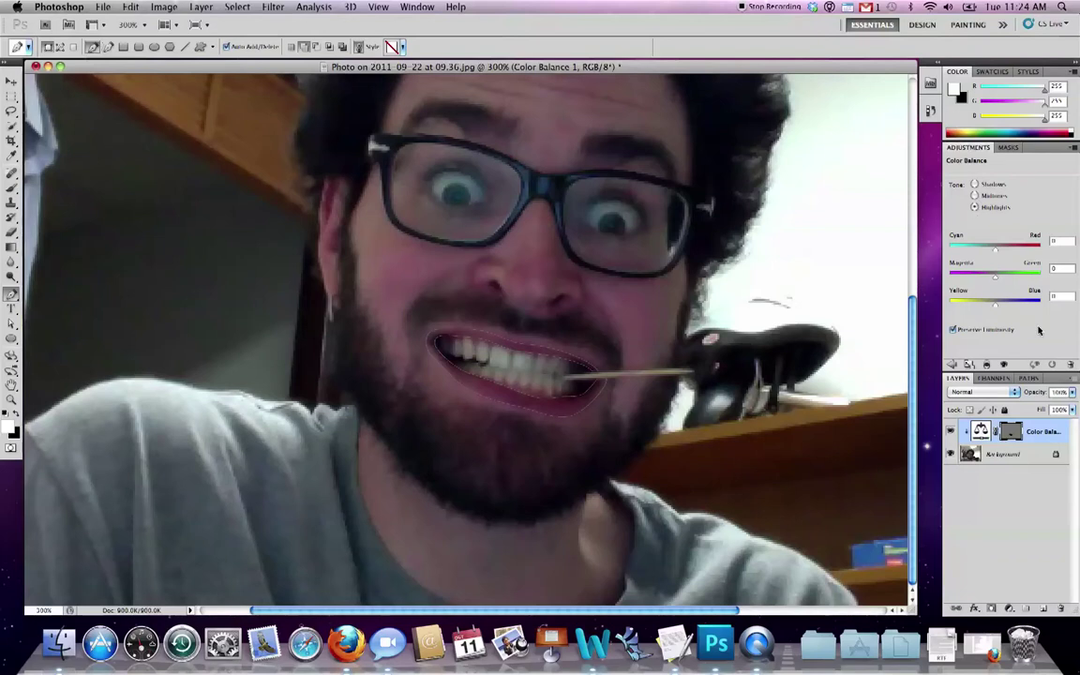